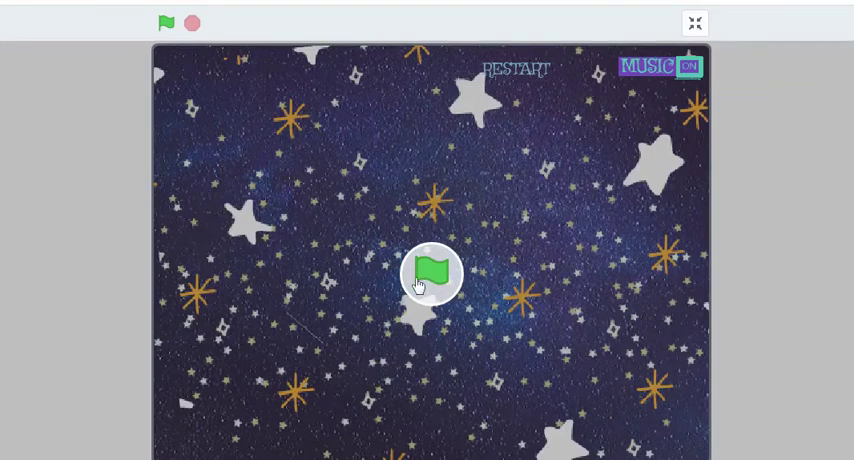
Step: Run the space game from the green flag, starting at Difficulty 3 and 0 hits
click(422, 283)
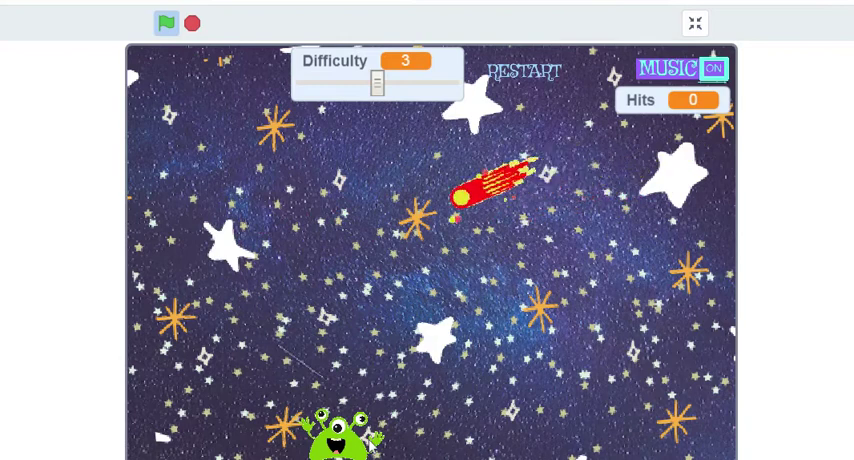
Step: Steer the monster up, down, then right and up onto the small UFO
key(Up)
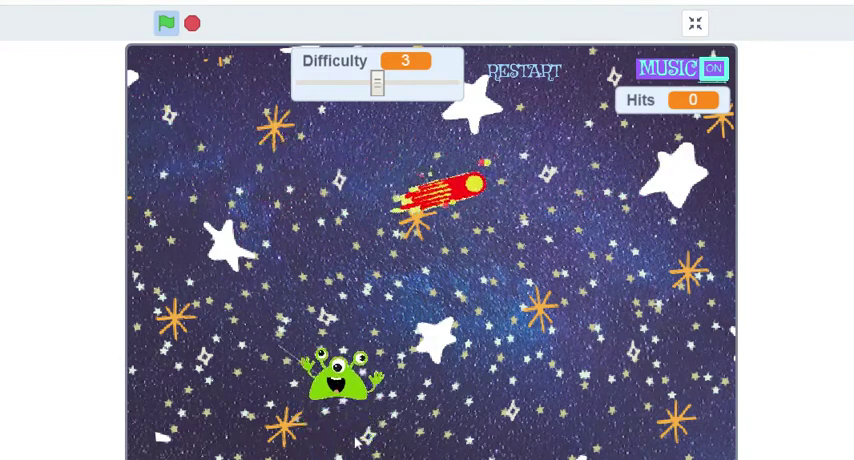
key(Up)
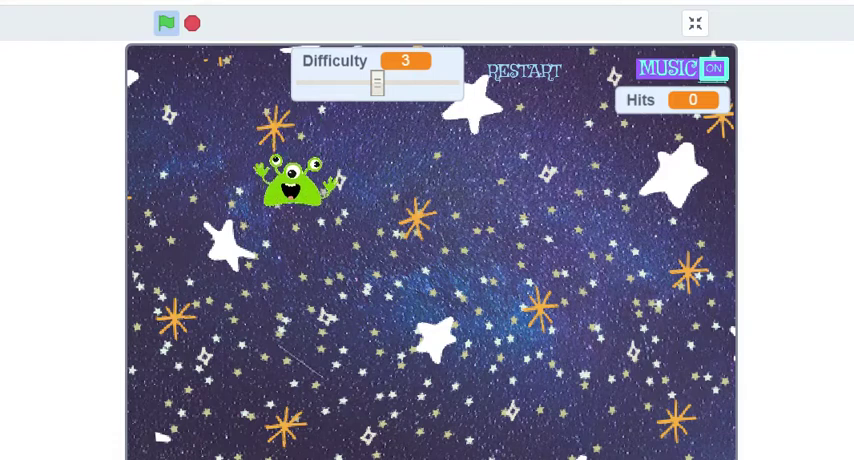
key(Down)
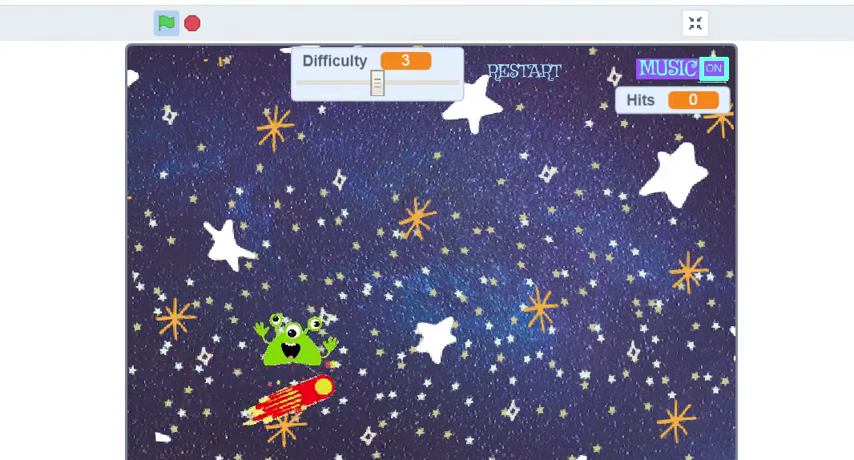
key(Down)
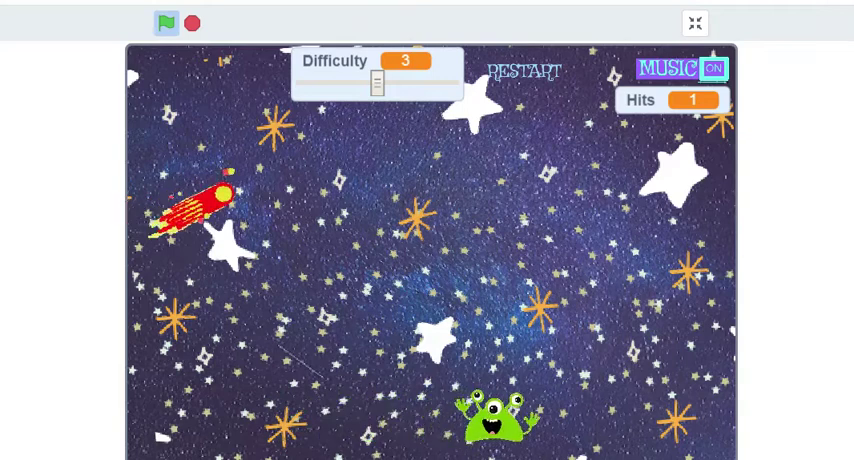
key(Right)
key(Up)
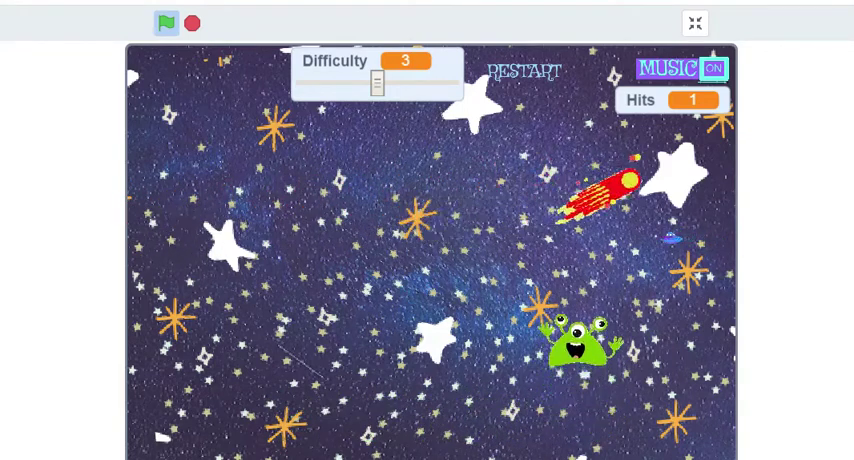
key(Up)
key(Right)
key(Up)
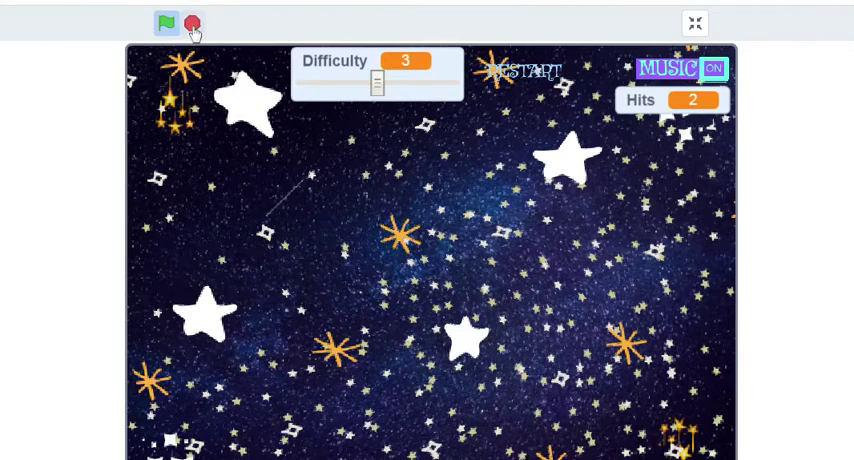
Step: Stop the game with the red stop button, leaving Hits at 2
click(193, 25)
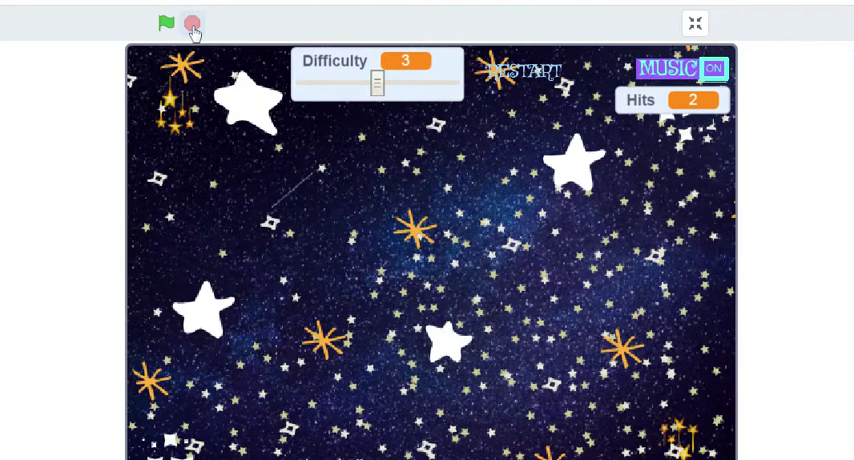